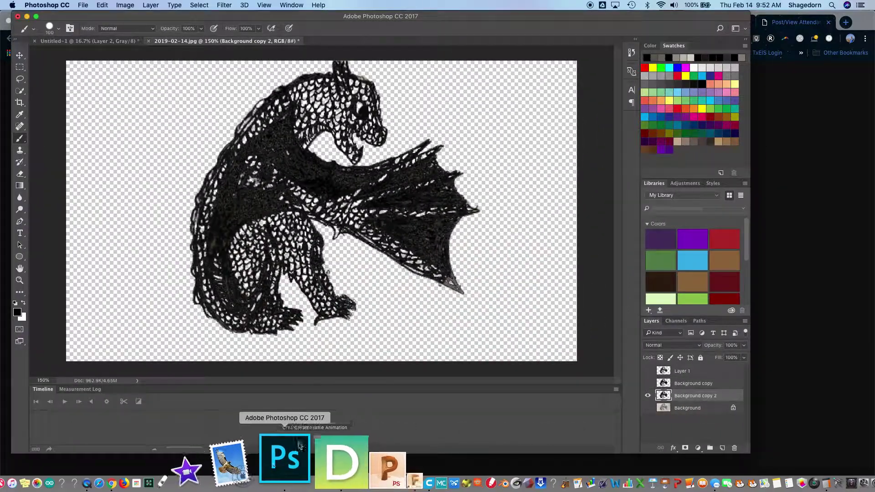
Show the Background layer instead of Background copy 2, duplicate it within the same document, and leave only the new copy visible
left_click(647, 408)
left_click(648, 397)
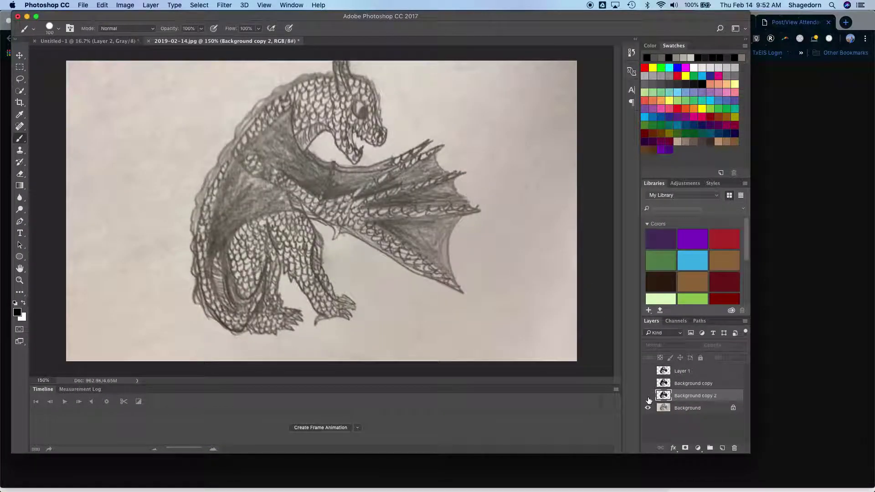
left_click(679, 409)
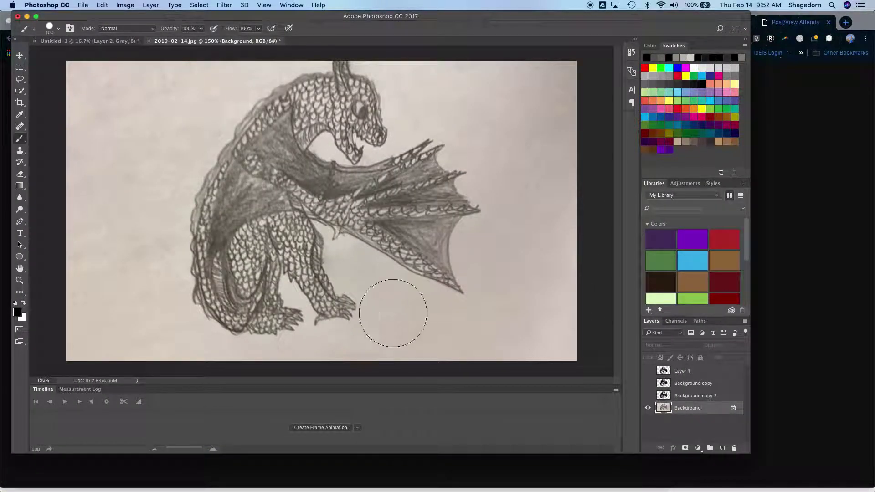
right_click(691, 411)
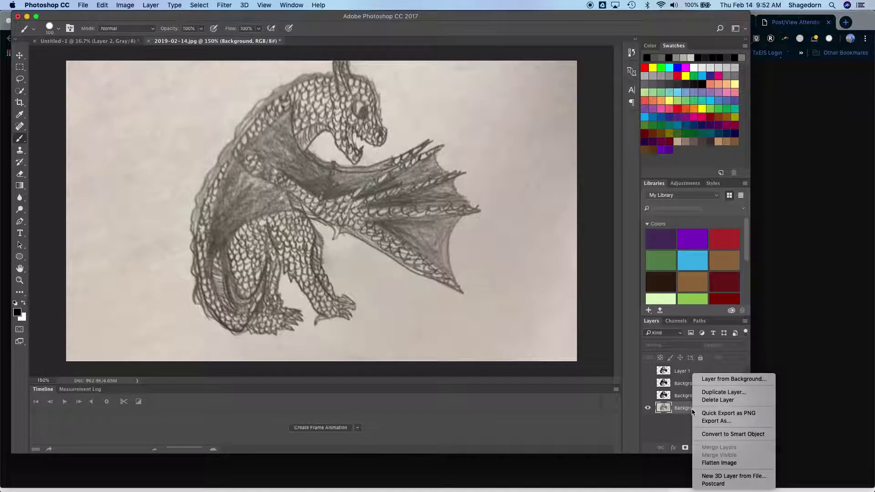
left_click(719, 395)
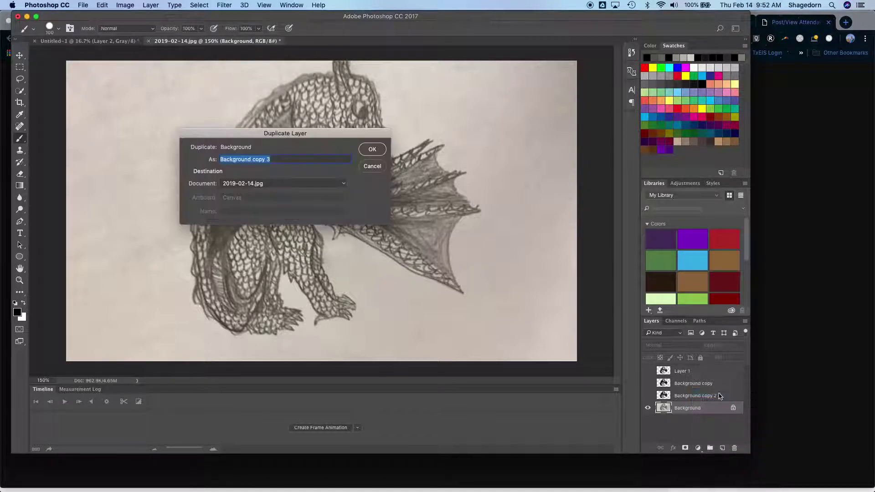
left_click(372, 149)
left_click(648, 421)
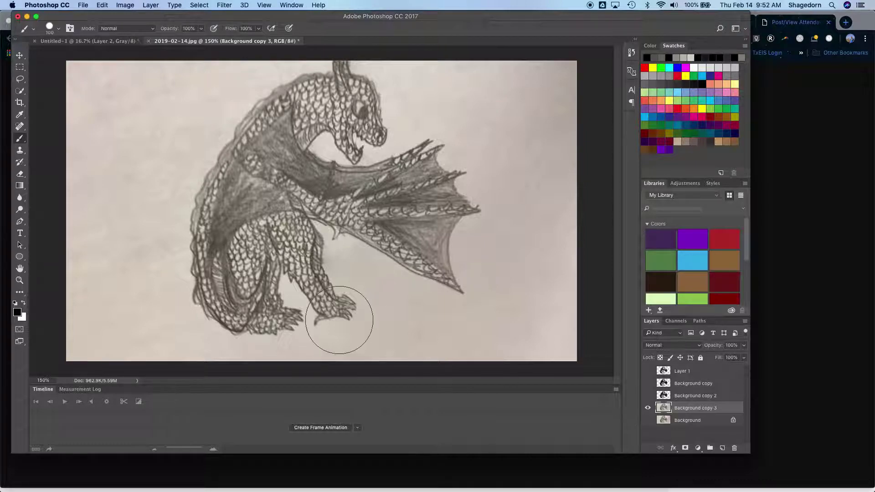
Select the whole dragon on the duplicated layer with the Quick Selection tool, subtracting paper areas below the jaw and beneath the wing
left_click(20, 92)
mouse_move(265, 304)
left_mouse_down()
mouse_move(245, 269)
mouse_move(246, 235)
mouse_move(203, 292)
left_mouse_up()
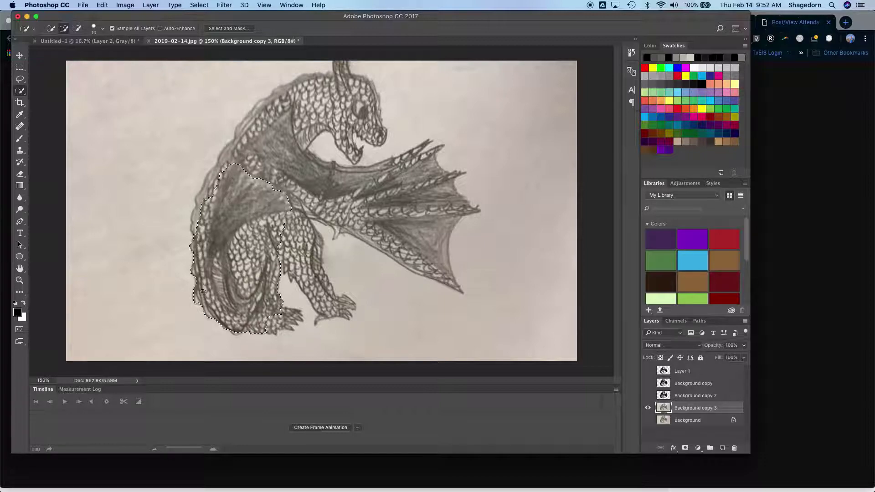
mouse_move(223, 204)
left_mouse_down()
mouse_move(204, 203)
mouse_move(237, 137)
mouse_move(314, 98)
mouse_move(342, 70)
mouse_move(367, 116)
mouse_move(374, 102)
mouse_move(367, 96)
mouse_move(320, 192)
mouse_move(360, 157)
mouse_move(383, 187)
mouse_move(416, 173)
mouse_move(460, 200)
mouse_move(427, 249)
mouse_move(447, 277)
left_mouse_up()
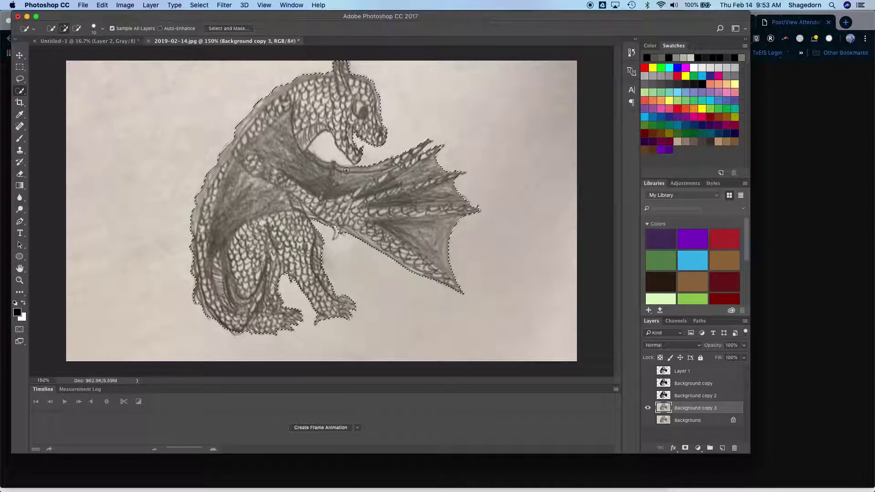
left_click_drag(331, 149, 343, 161, "alt")
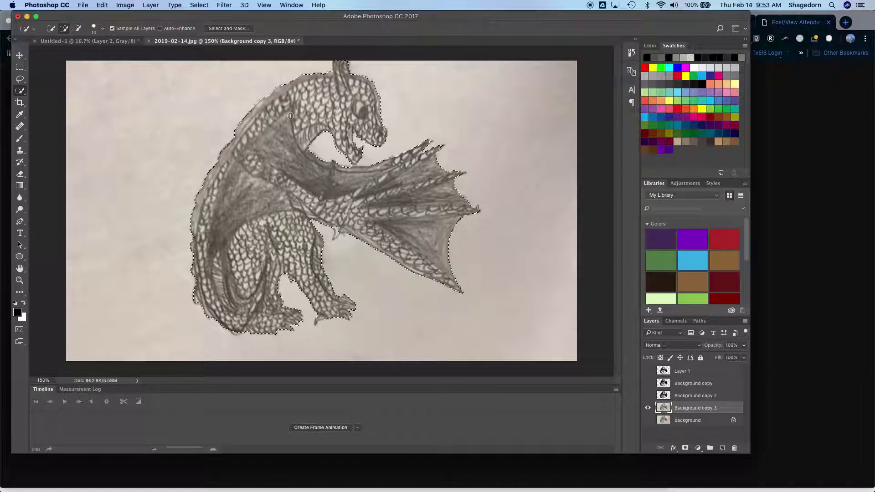
left_click(336, 234)
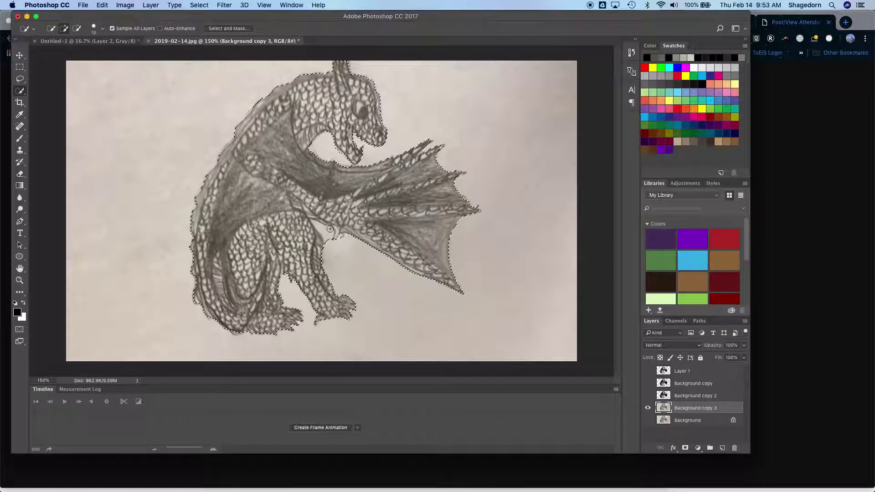
left_click(322, 230, "alt")
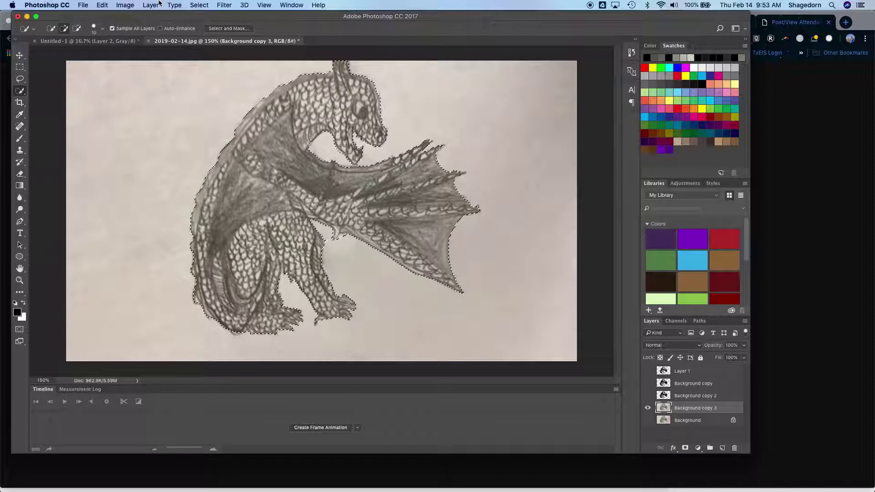
Invert the dragon selection, delete the paper background around it, and deselect
left_click(204, 4)
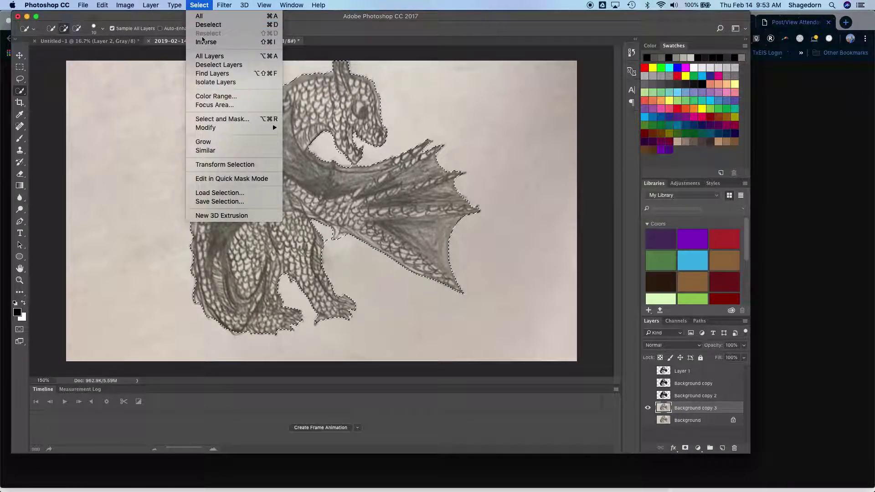
left_click(204, 42)
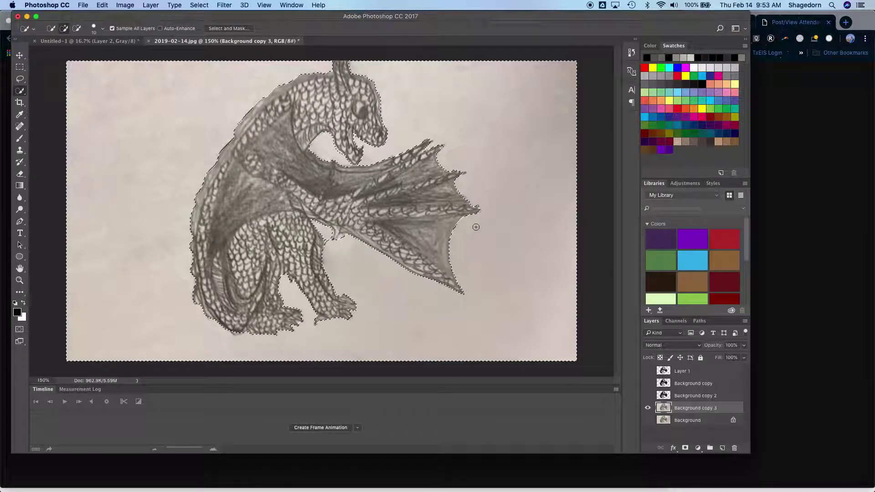
key("Delete")
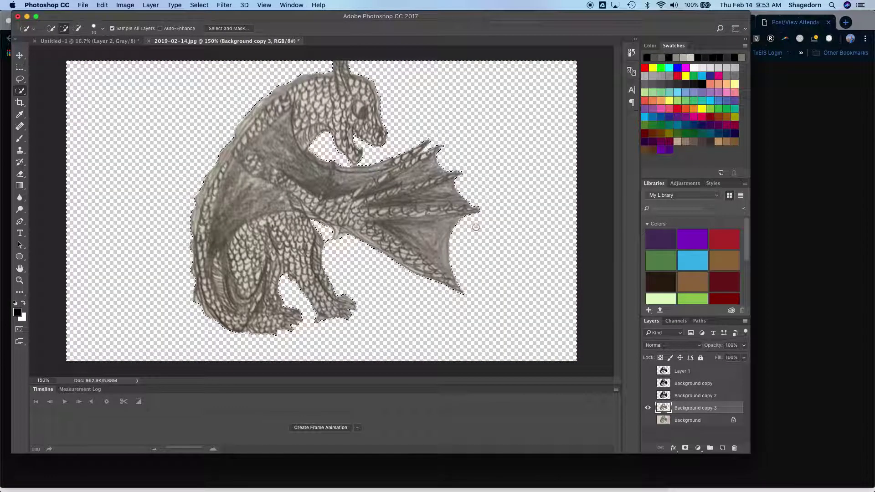
key("super+d")
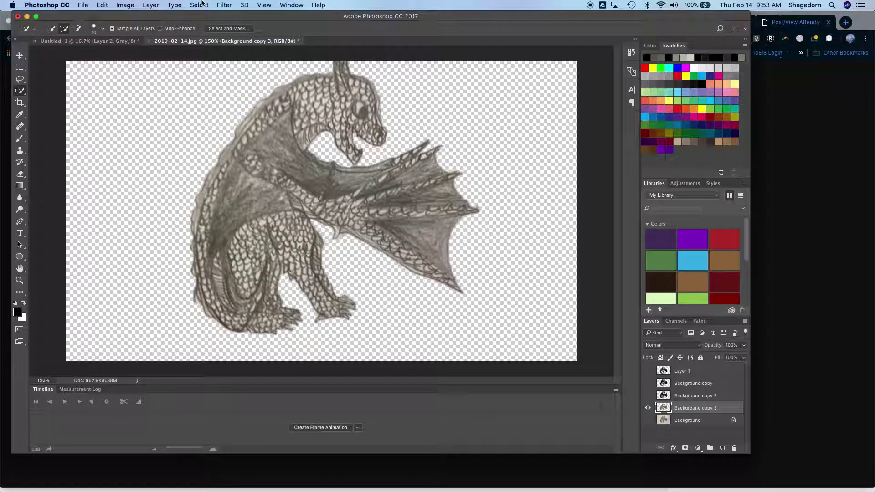
Try selecting the light scale areas with Color Range by sampling a colour on the dragon's neck, and clear the selection
left_click(154, 3)
mouse_move(206, 4)
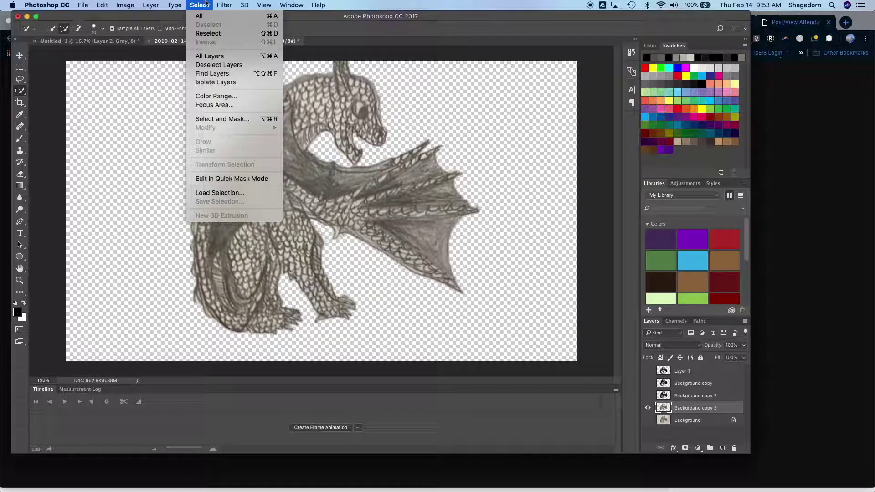
left_click(216, 96)
left_click(321, 101)
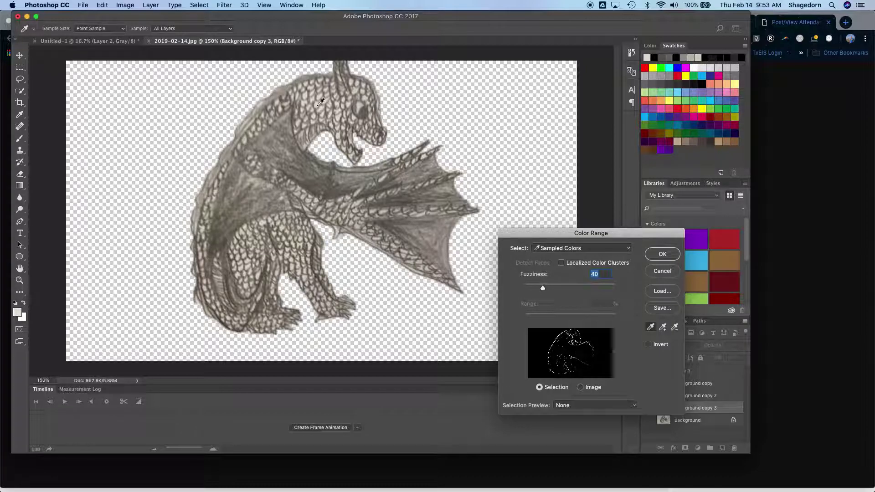
left_click(662, 254)
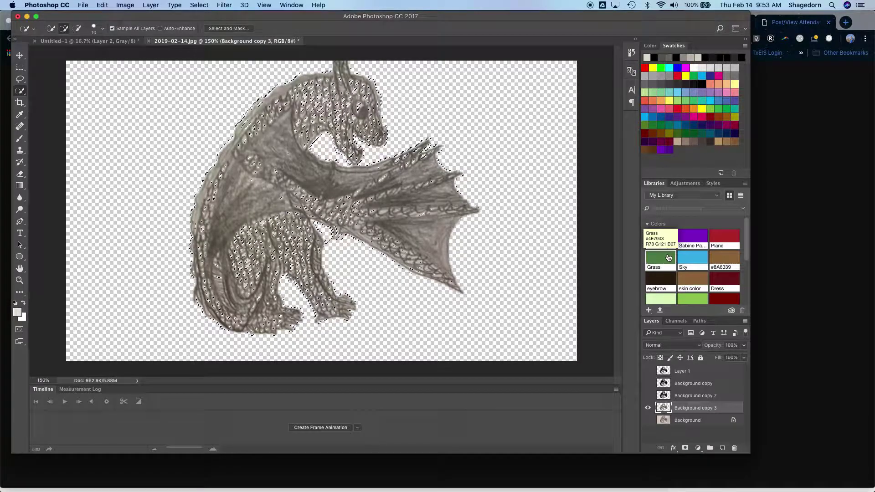
key("super+d")
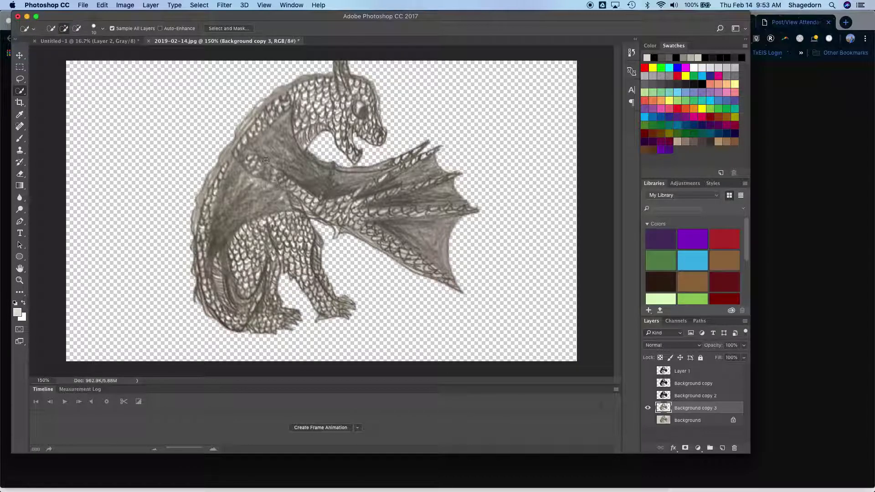
Show Background copy 2 in place of Background copy 3 and look up the quick PNG export option without exporting
left_click(647, 408)
left_click(648, 396)
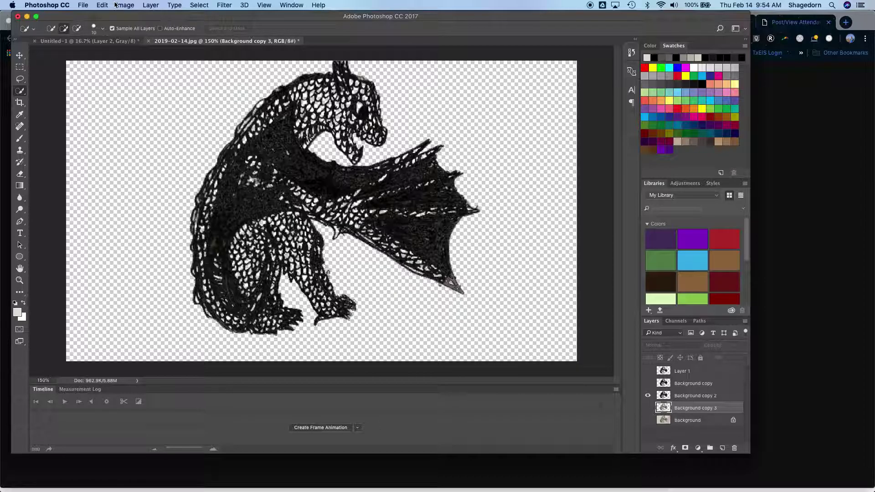
left_click(83, 5)
mouse_move(104, 131)
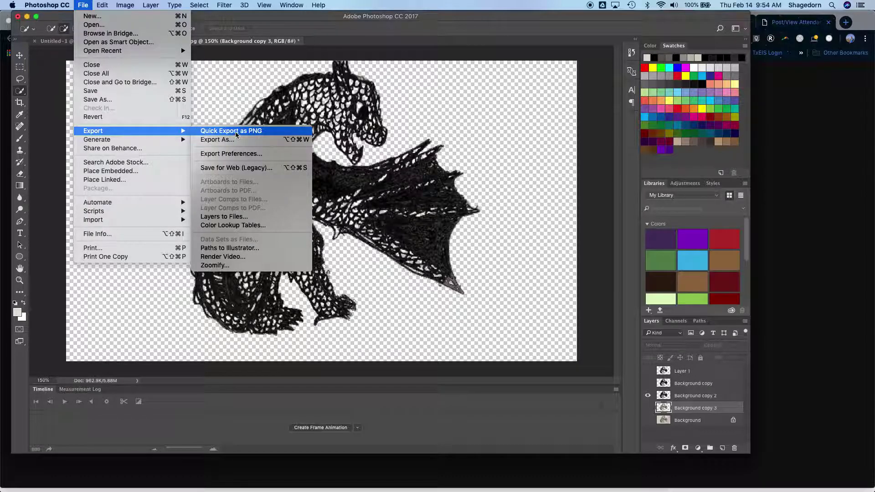
left_click(498, 144)
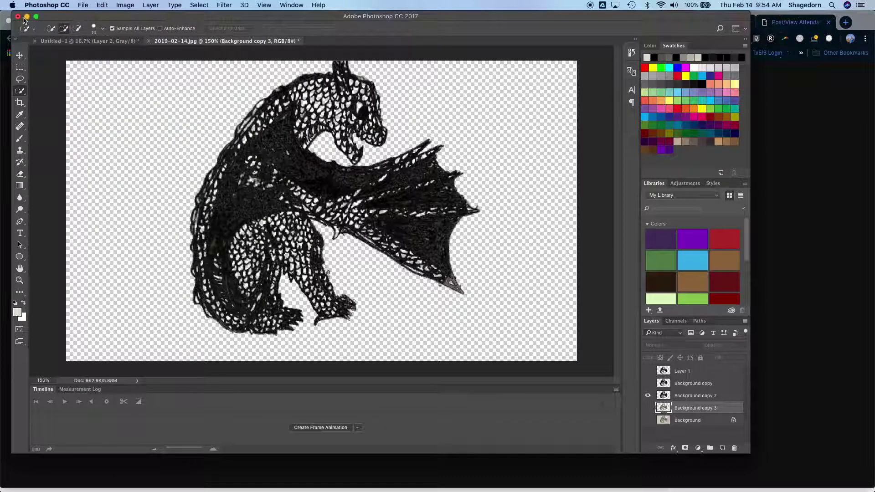
Minimize Photoshop, switch to the online-convert page in Chrome, and open its image converter to SVG
left_click(27, 16)
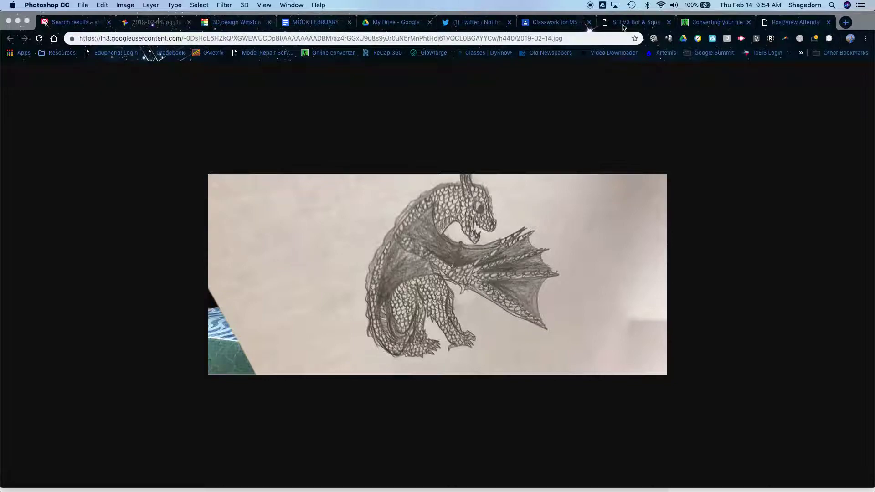
left_click(704, 23)
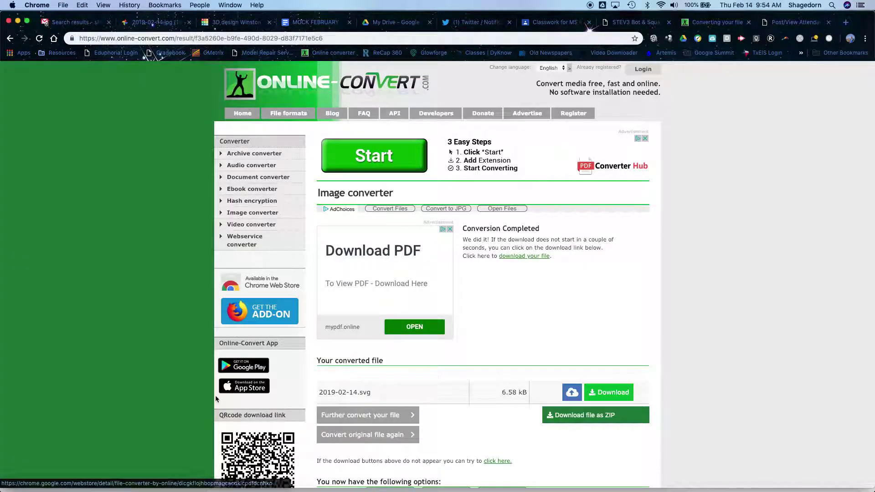
left_click(250, 213)
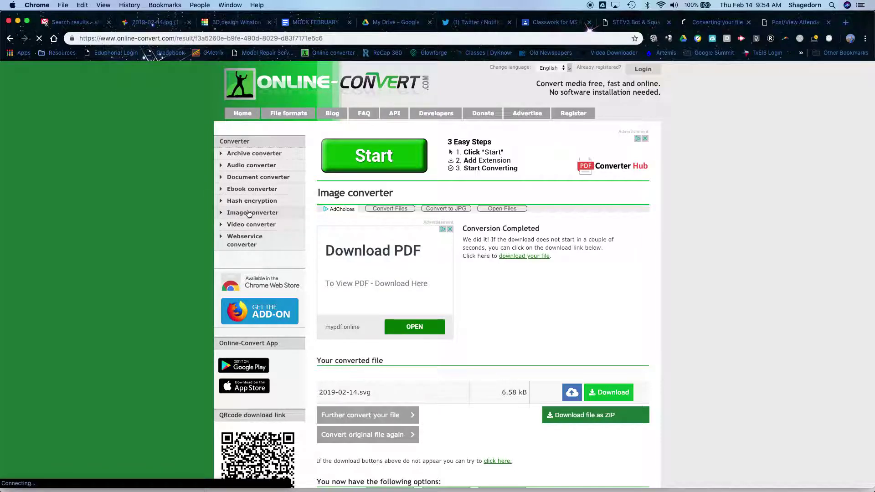
left_click(269, 305)
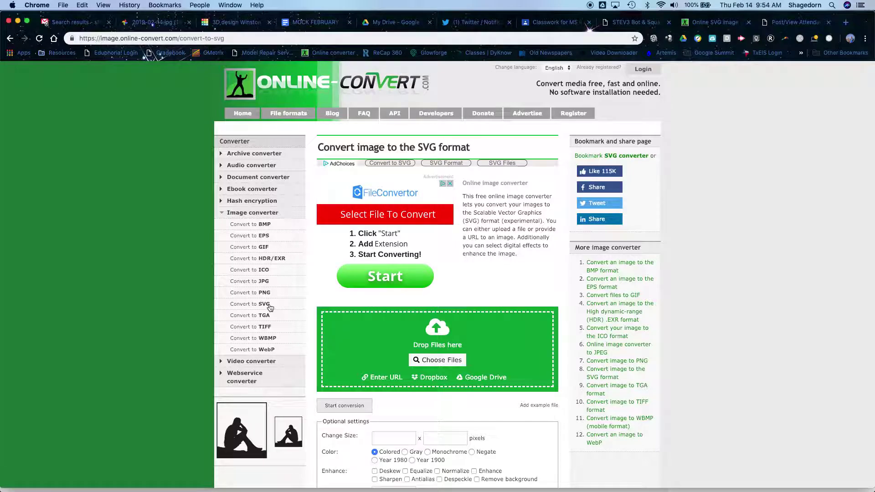
Minimize the browser, messages, Cura and purchase order windows to reach the Downloads folder in Finder
left_click(18, 21)
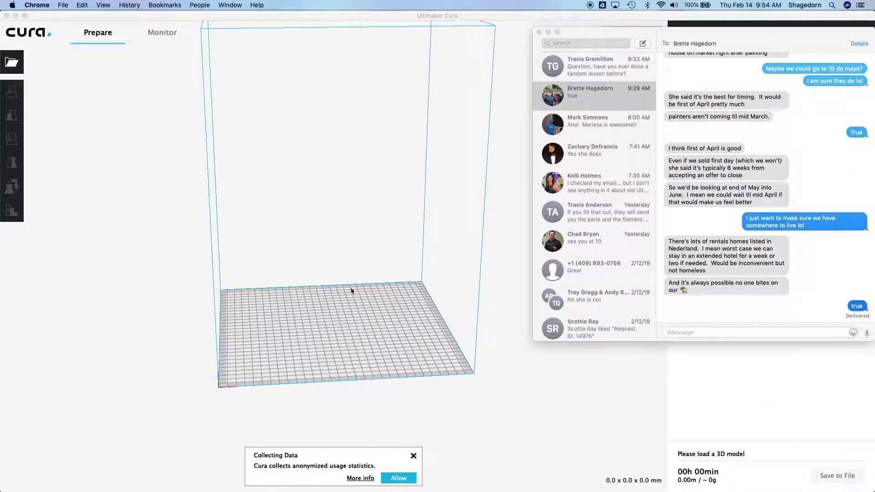
left_click(548, 32)
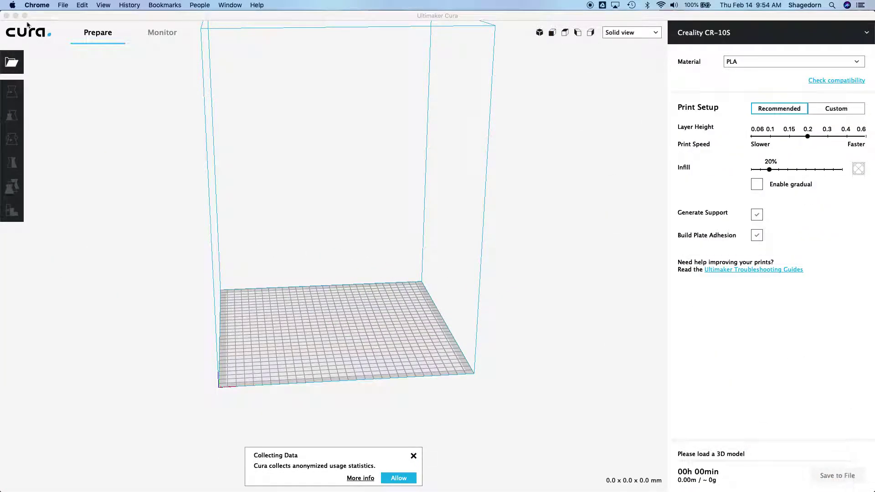
left_click(15, 17)
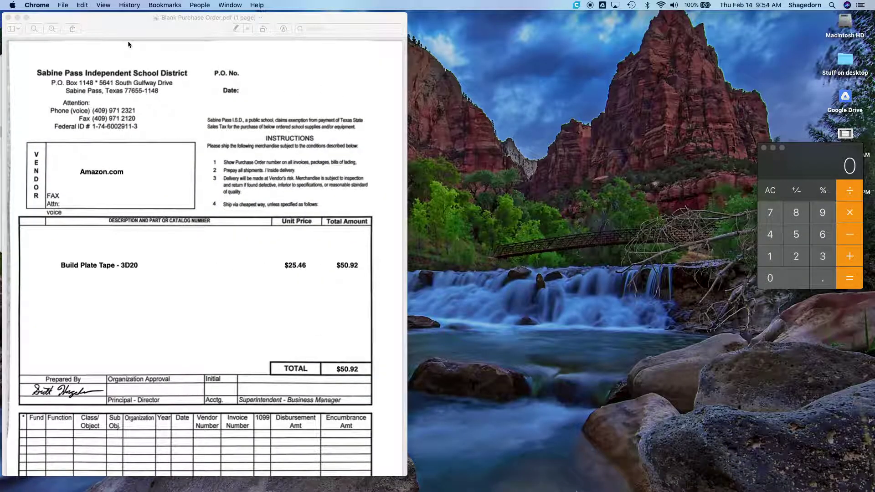
left_click(18, 18)
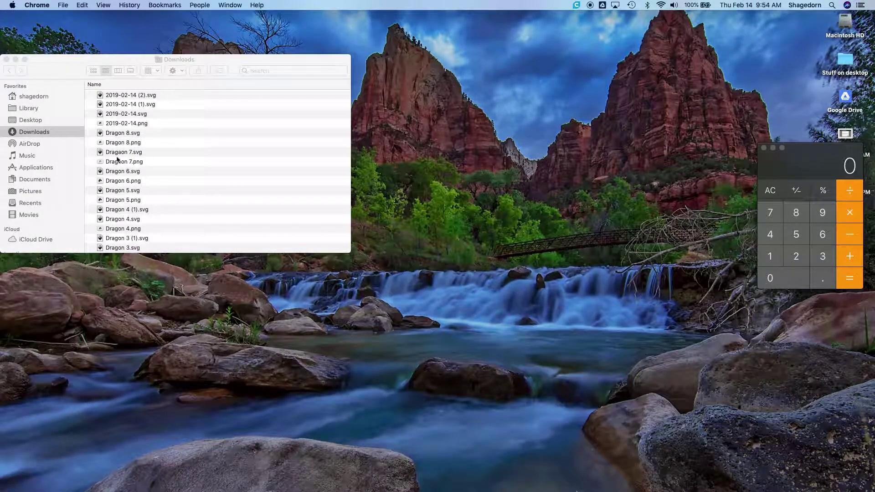
Preview the dragon PNG and SVG files in the Downloads folder one after another, from Dragon.svg up to Dragon 6.svg
scroll(139, 181, "down", 5)
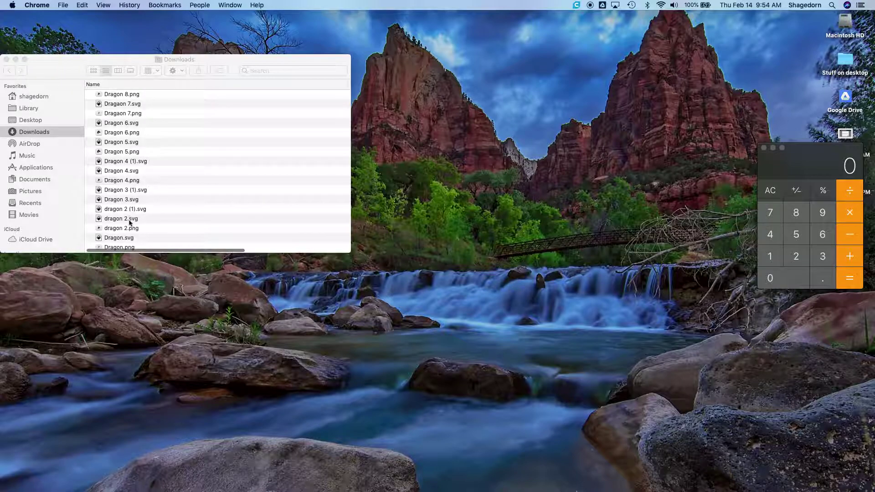
left_click(129, 206)
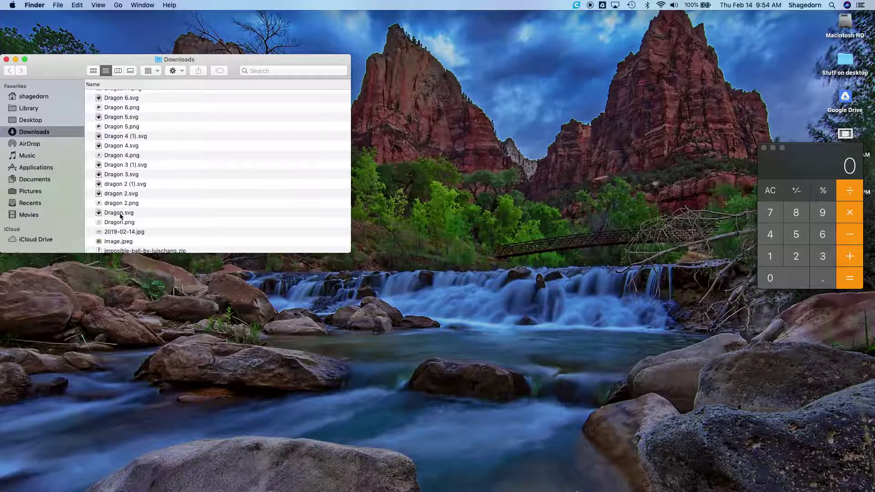
left_click(121, 214)
key("space")
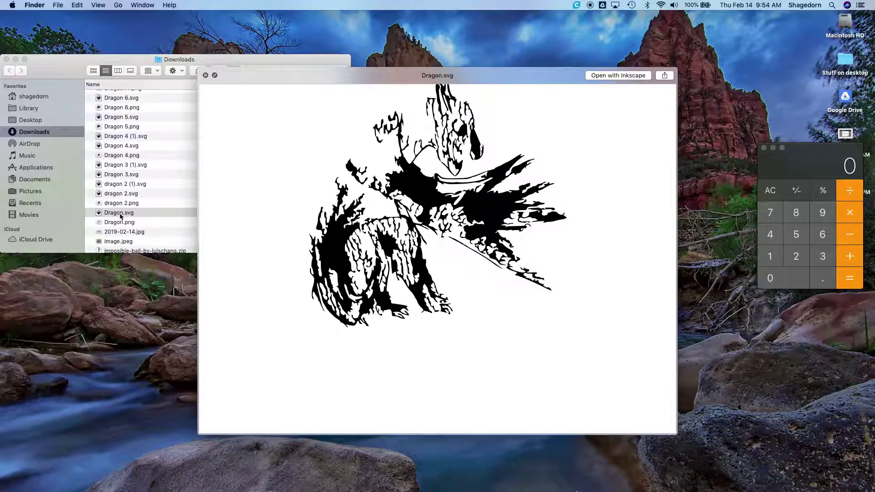
key("Up")
key("Up")
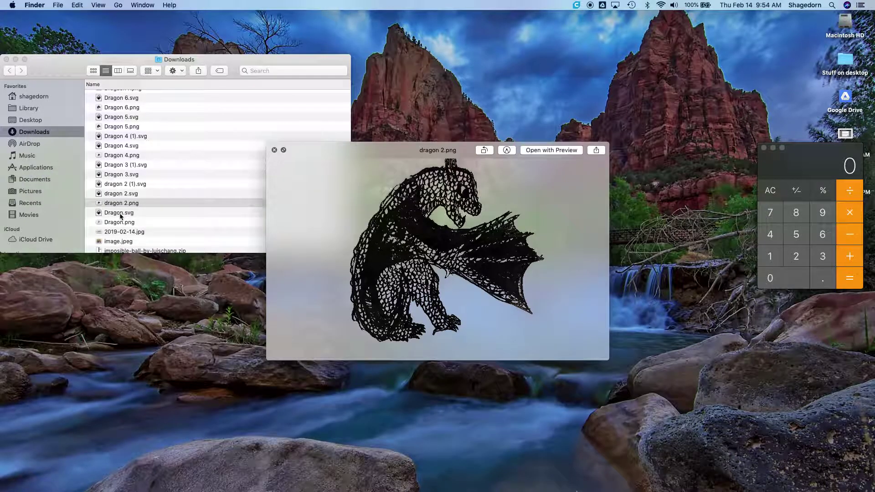
key("Up")
key("Up")
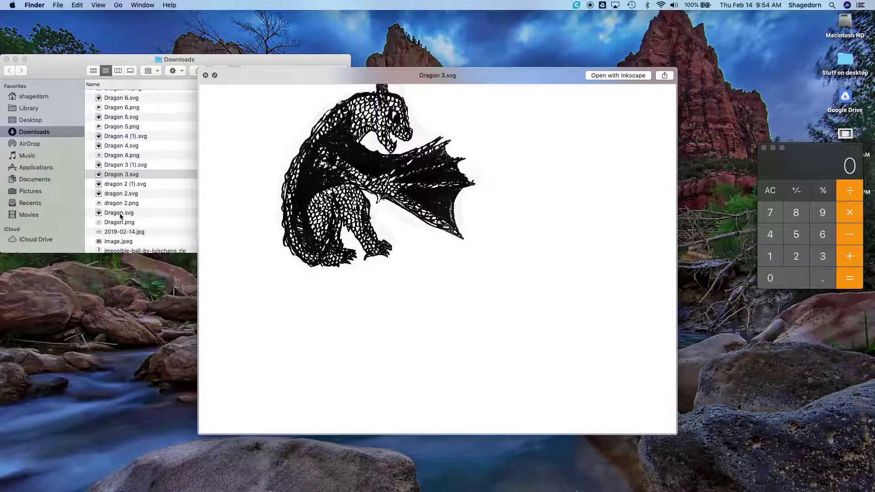
key("Up")
key("Up")
key("Up")
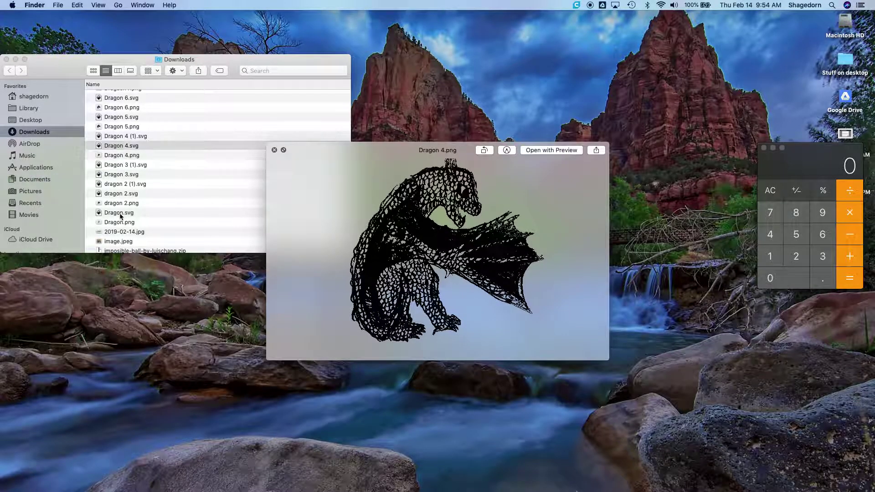
key("Up")
key("Up")
key("Up")
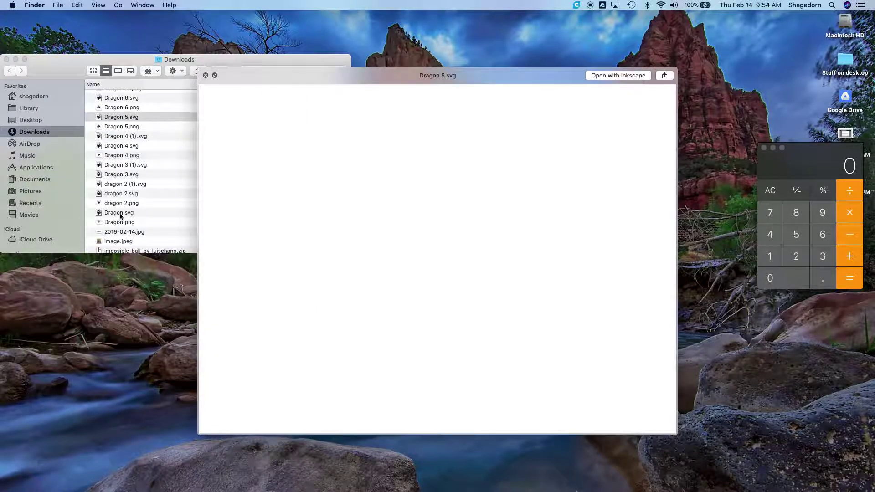
key("Up")
key("Up")
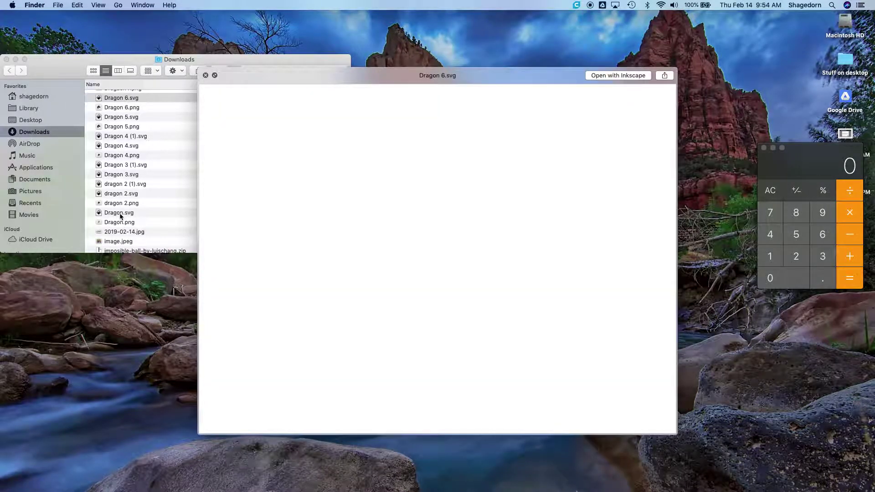
Compare the previews of Dragon 3.svg, Dragon 3 (1).svg, Dragon 4.svg, Dragon 6.png and Dragon 5.svg
scroll(113, 188, "up", 5)
scroll(121, 201, "down", 6)
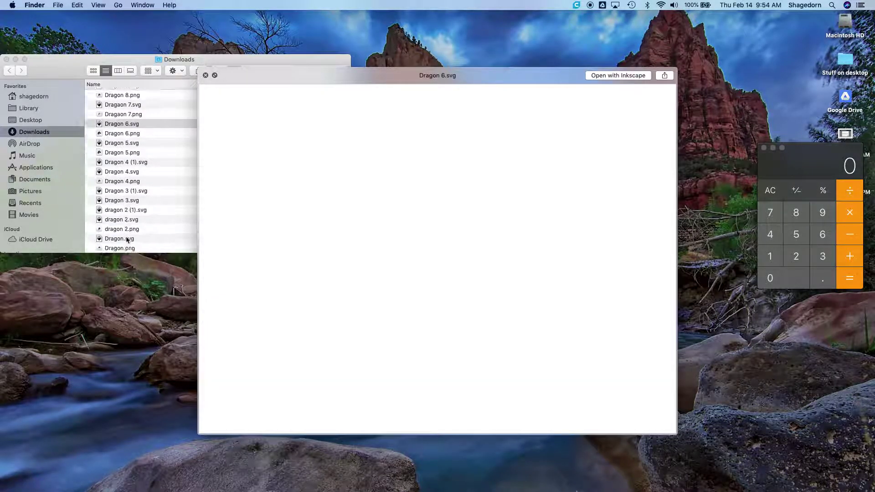
left_click(130, 184)
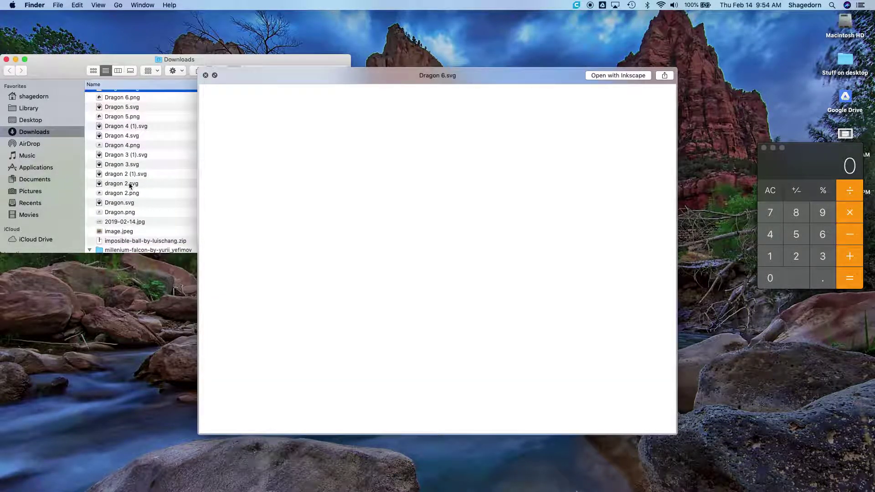
left_click(130, 185)
left_click(127, 168)
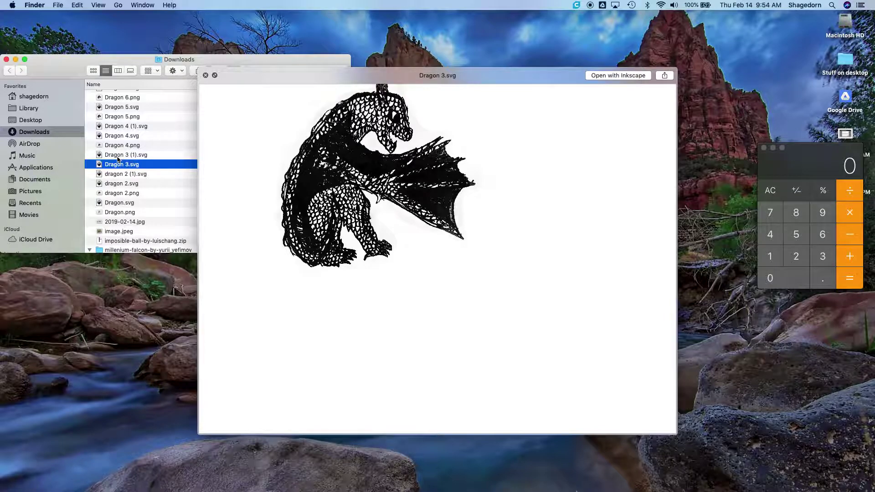
left_click(117, 155)
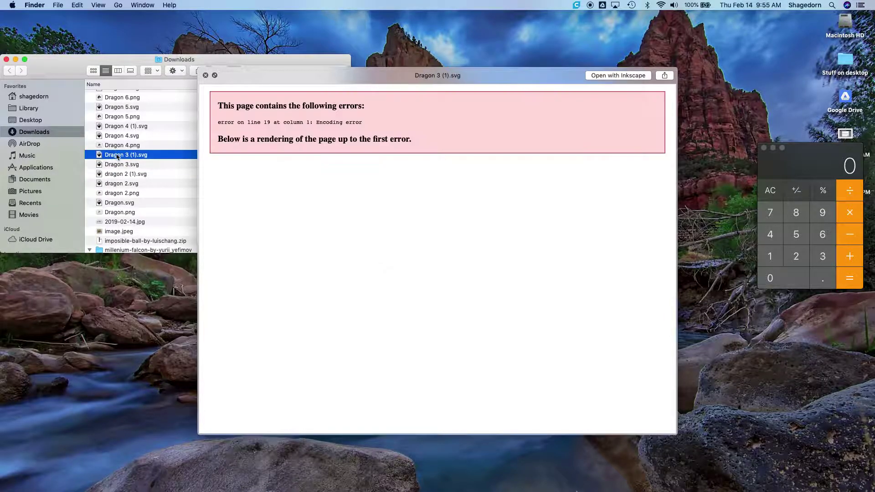
left_click(116, 146)
left_click(115, 137)
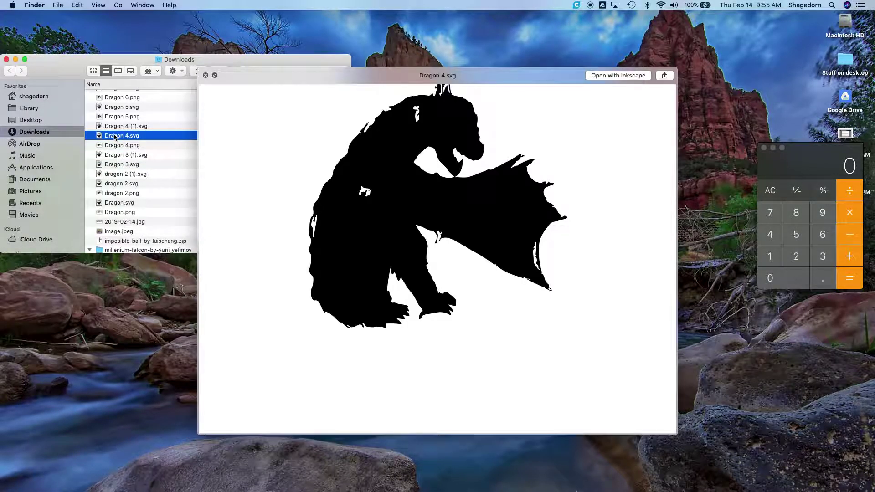
left_click(116, 117)
left_click(116, 101)
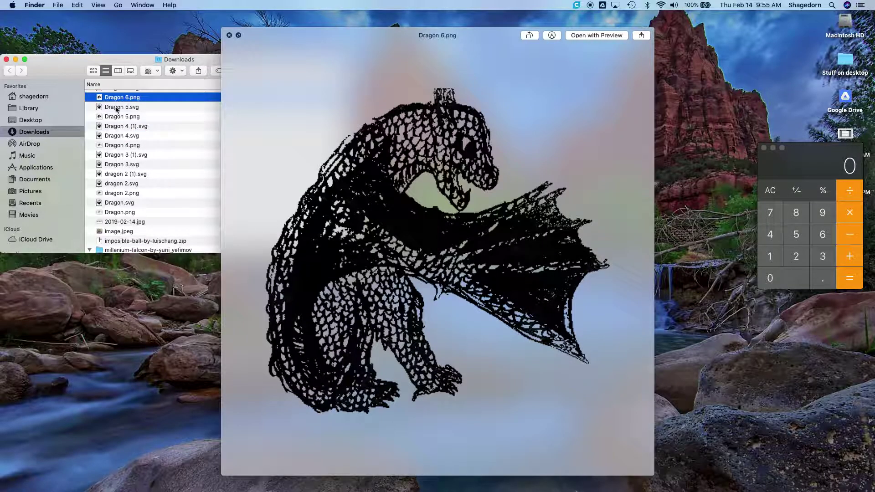
left_click(117, 109)
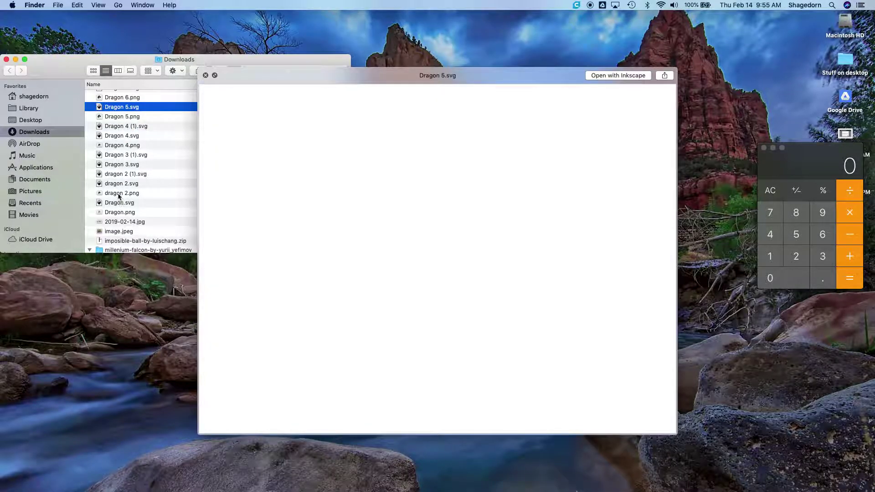
Preview dragon 2.png, dragon 2 (1).svg and Dragon.svg to compare the source image with its converted versions
left_click(119, 195)
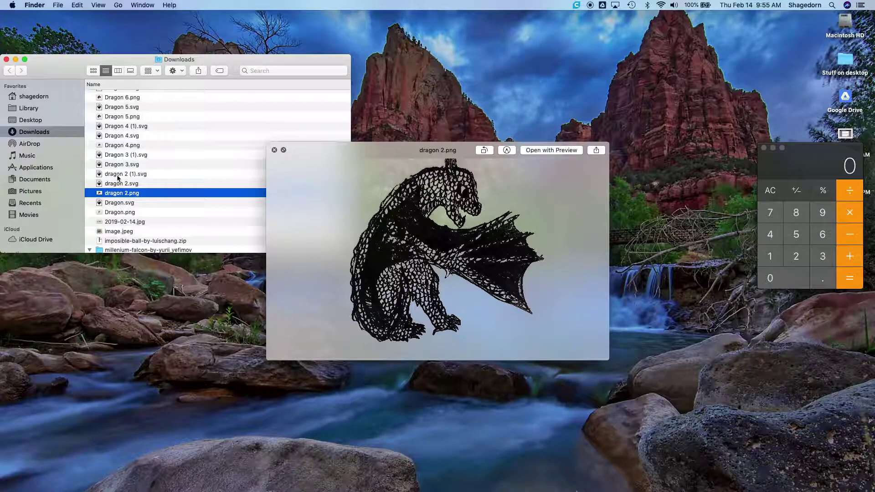
left_click(118, 175)
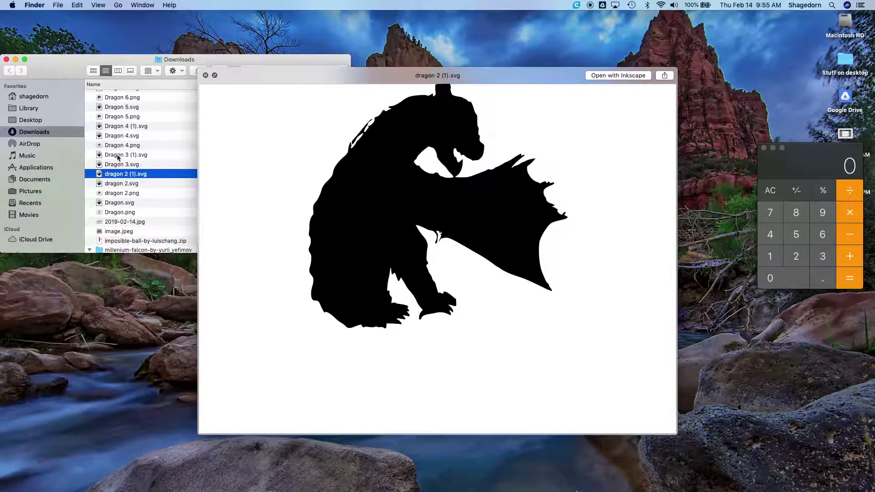
left_click(118, 155)
left_click(118, 203)
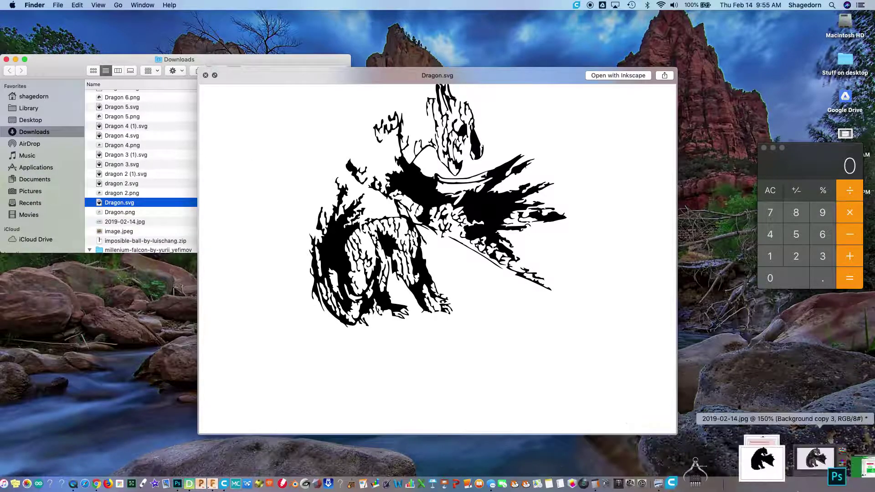
Switch to the Winston logo design in Tinkercad in Chrome and move the front green dragon closer to the tan dragon
left_click(816, 476)
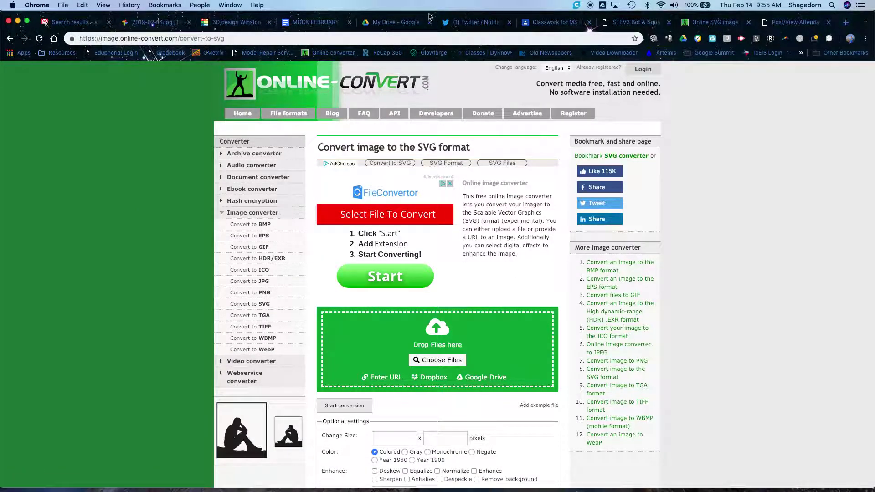
left_click(219, 22)
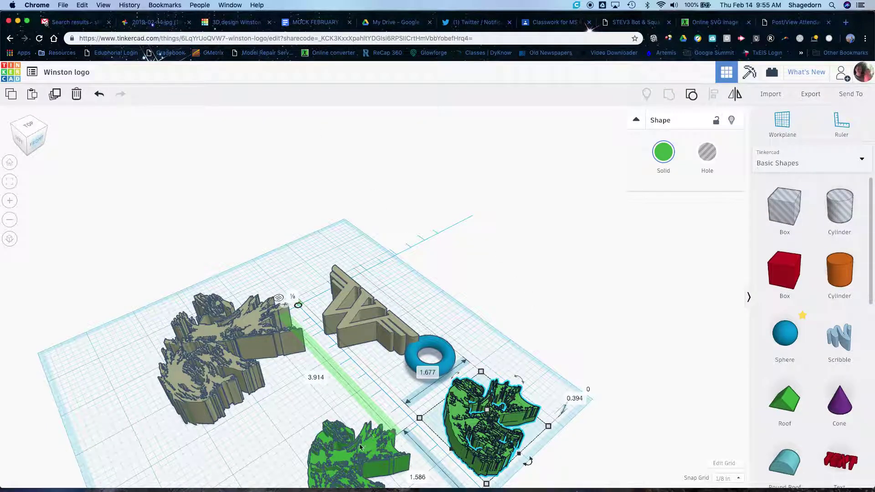
left_click_drag(314, 444, 224, 422)
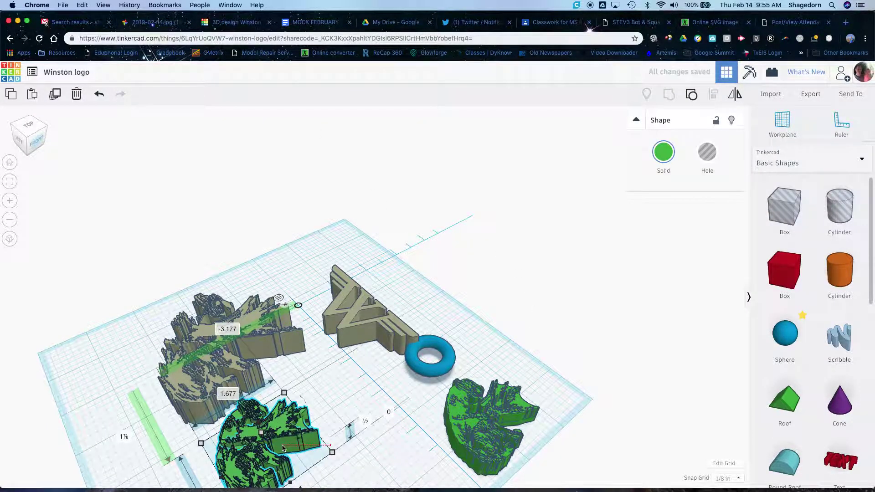
left_click(470, 431)
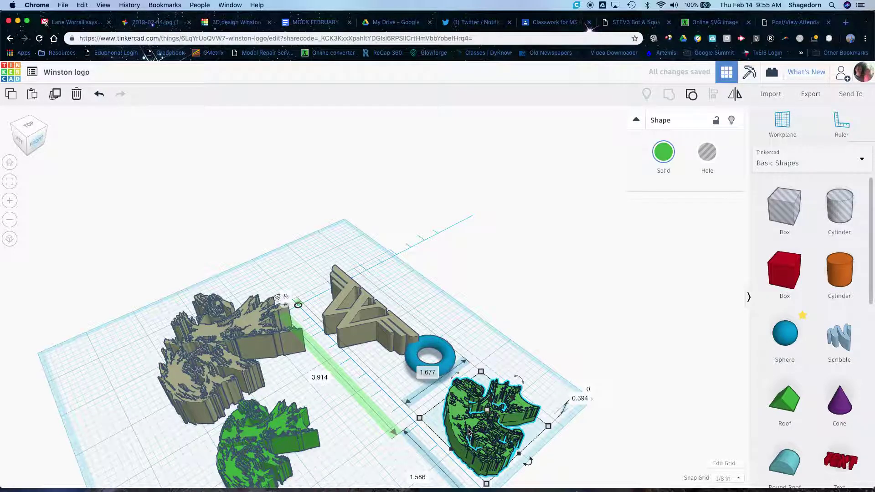
left_click_drag(469, 431, 486, 425)
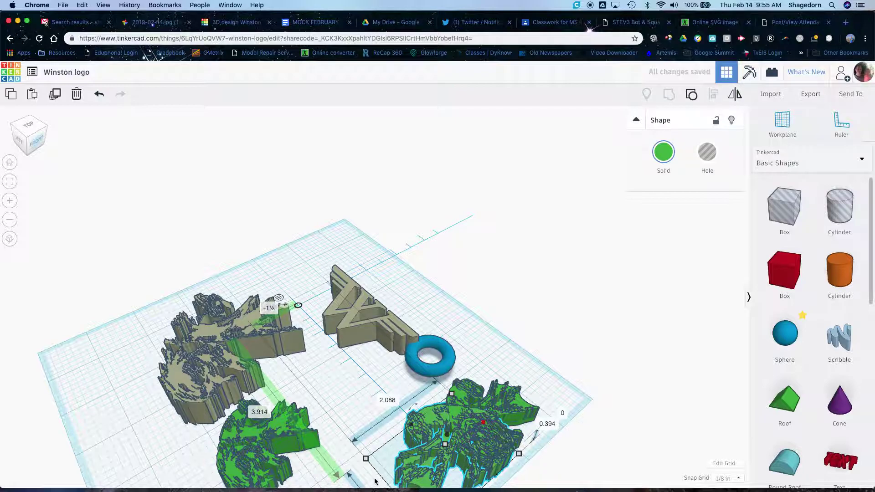
key("super+z")
Duplicate the green dragon next to its original and move the W logo and blue ring towards the back of the workplane
left_click_drag(510, 400, 359, 416, "alt")
left_click_drag(322, 272, 452, 355)
left_click_drag(406, 329, 397, 256)
Move the tan dragon and the nearby green dragon outward on the workplane, and place the duplicate dragon in the cleared area
left_click(173, 332)
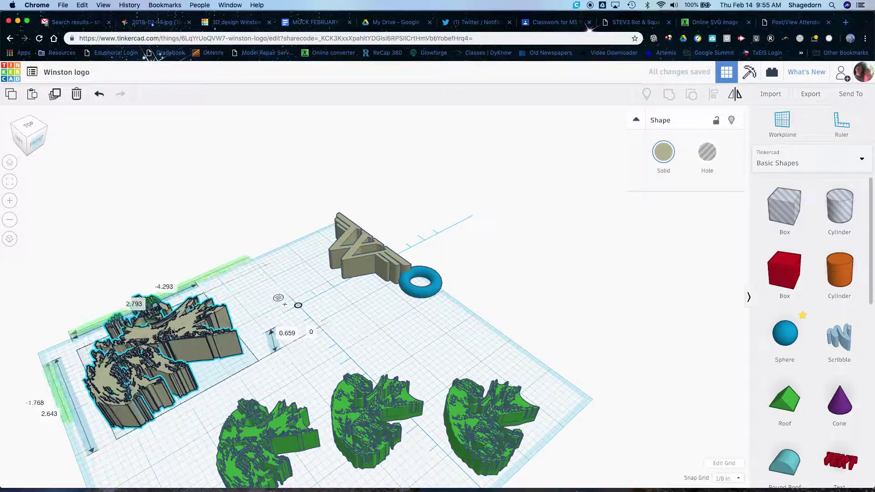
left_click_drag(172, 332, 158, 334)
left_click_drag(250, 431, 178, 420)
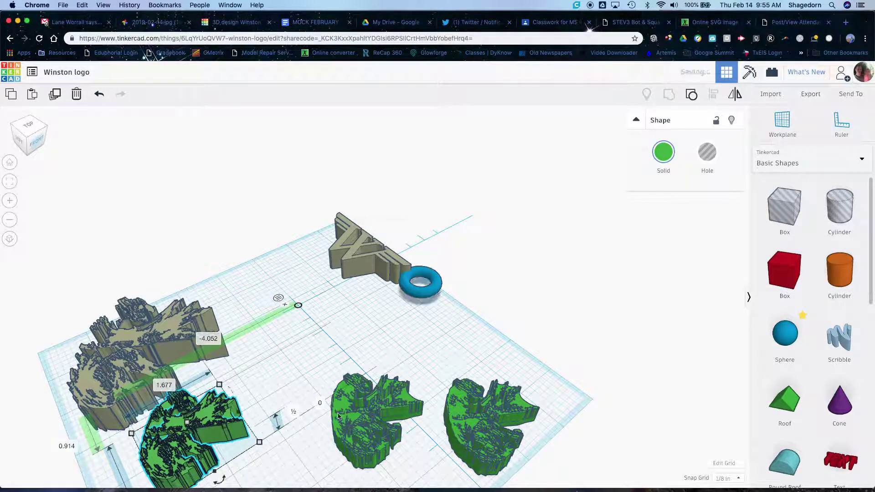
left_click_drag(339, 416, 311, 375)
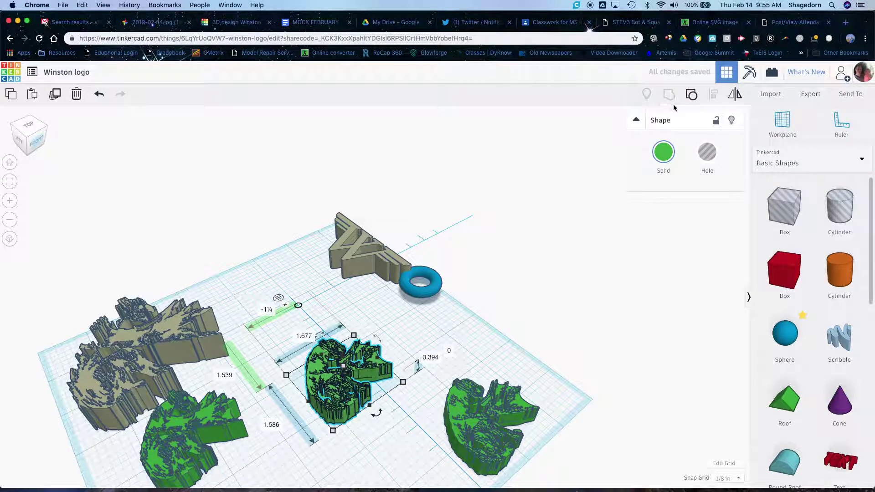
Ungroup the duplicate dragon and shift its hole-type scale detail partly off the solid green silhouette
left_click(691, 96)
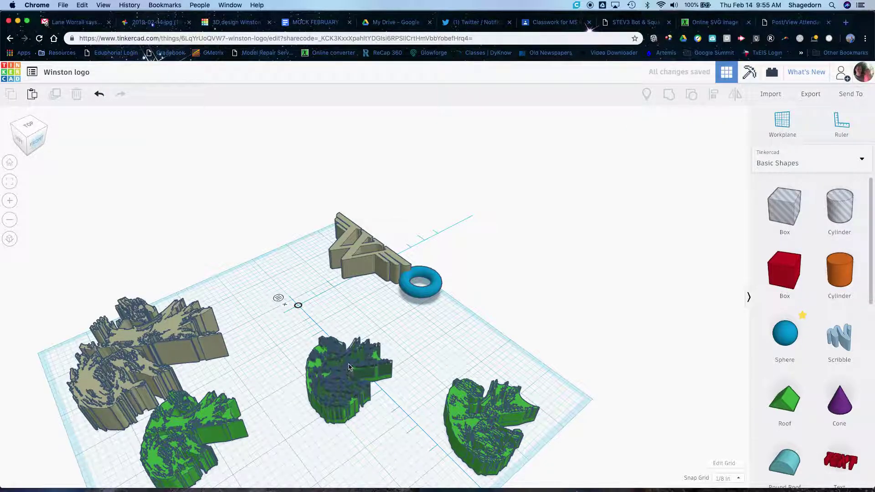
left_click_drag(350, 367, 400, 351)
left_click_drag(419, 347, 372, 373)
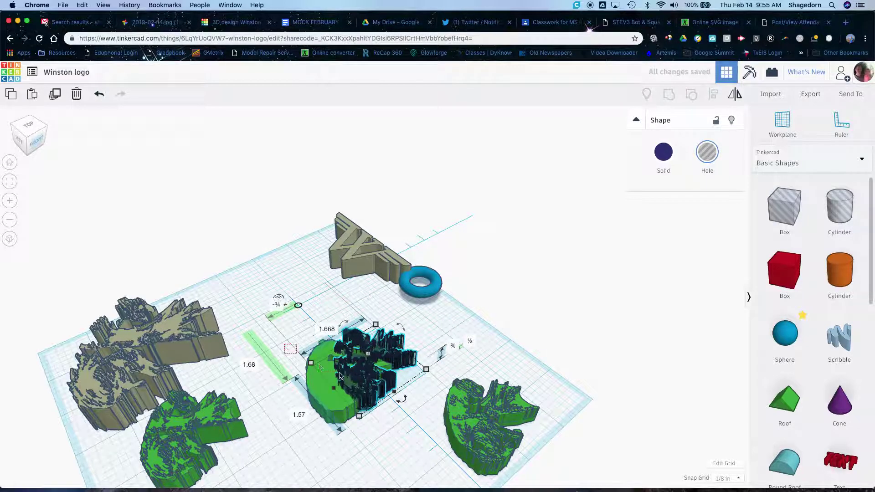
Select the silhouette together with the hole detail and align their centres along both workplane directions
left_click(326, 404, "shift")
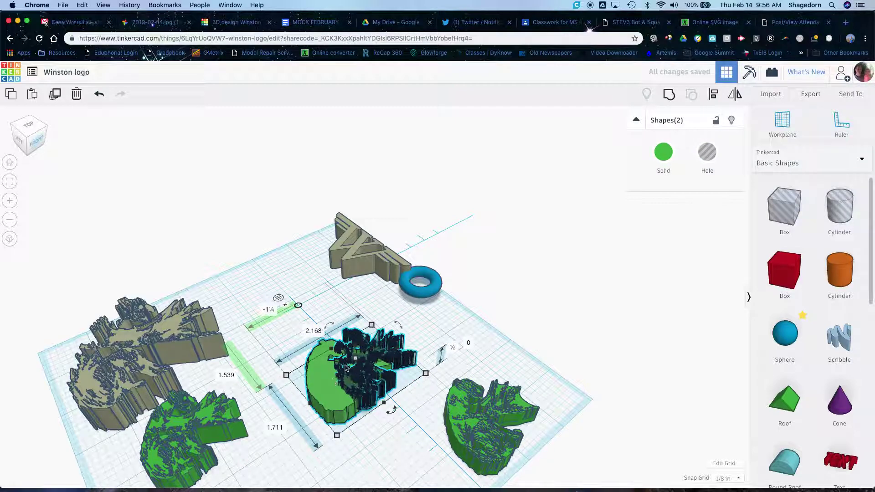
left_click(710, 104)
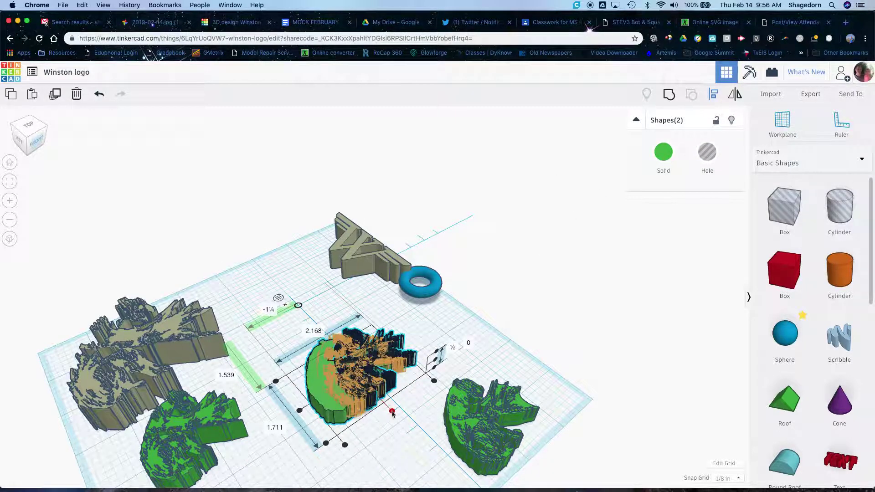
left_click(392, 411)
left_click(310, 405)
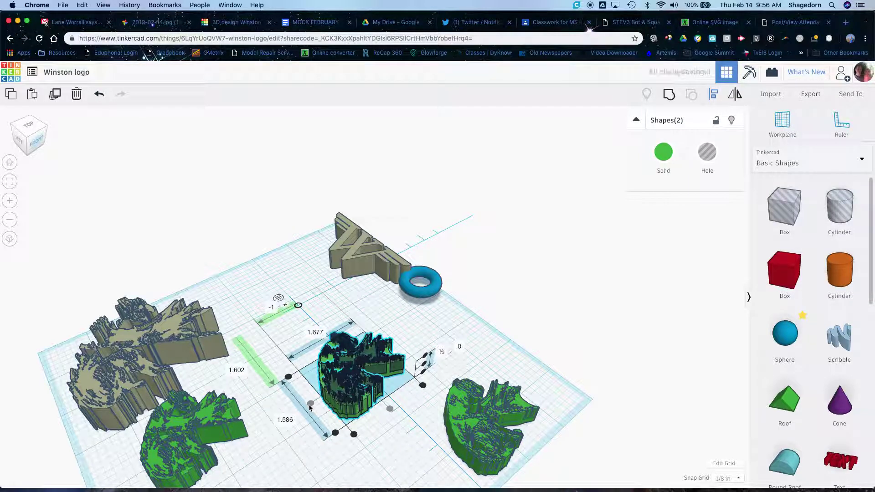
Group the aligned silhouette and hole detail so the scale lines are cut into the dragon
left_click(36, 140)
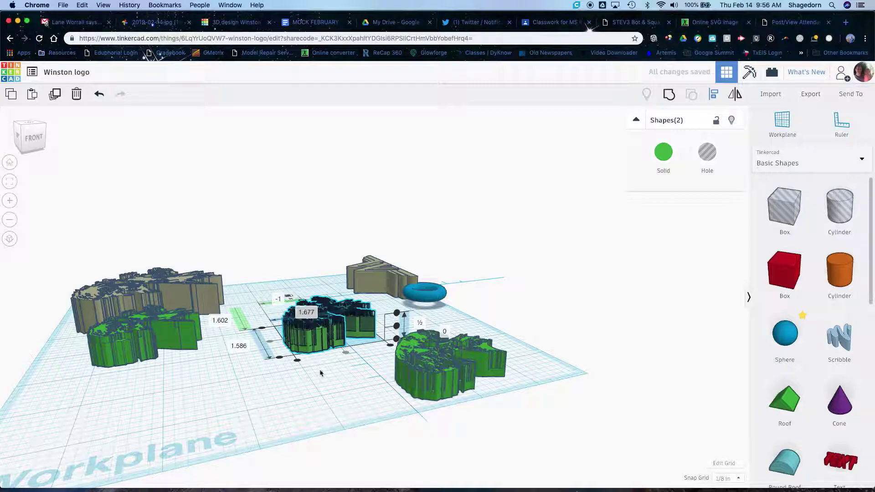
left_click(316, 346)
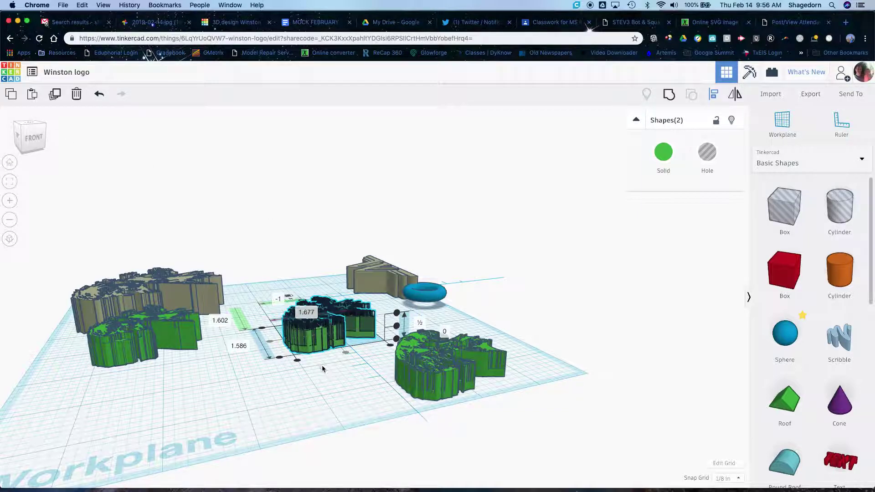
left_click(296, 285)
left_click_drag(295, 284, 321, 307)
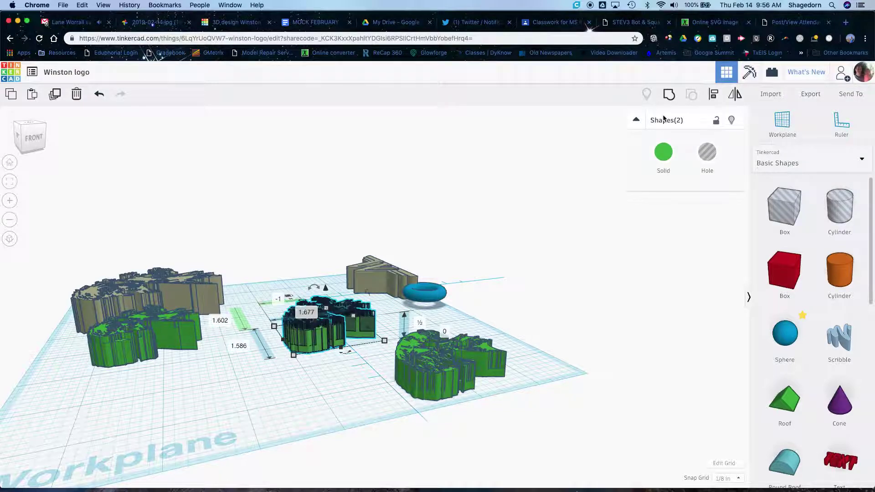
left_click(669, 94)
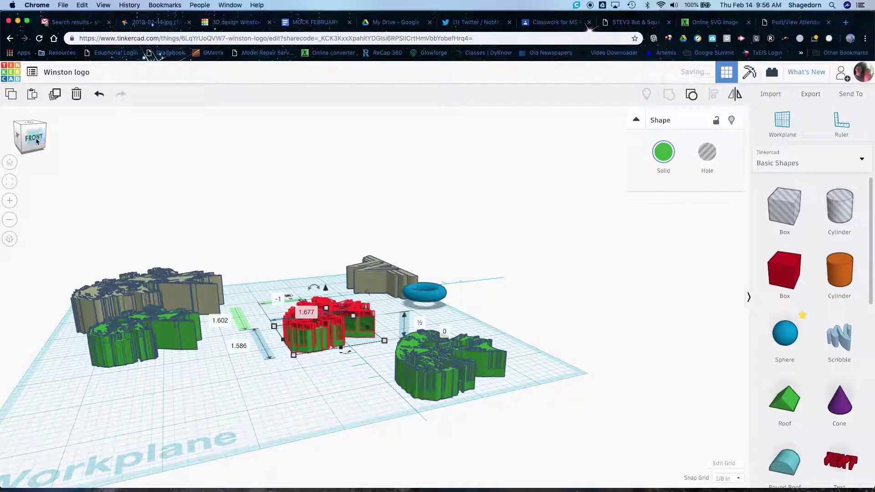
left_click_drag(36, 140, 38, 144)
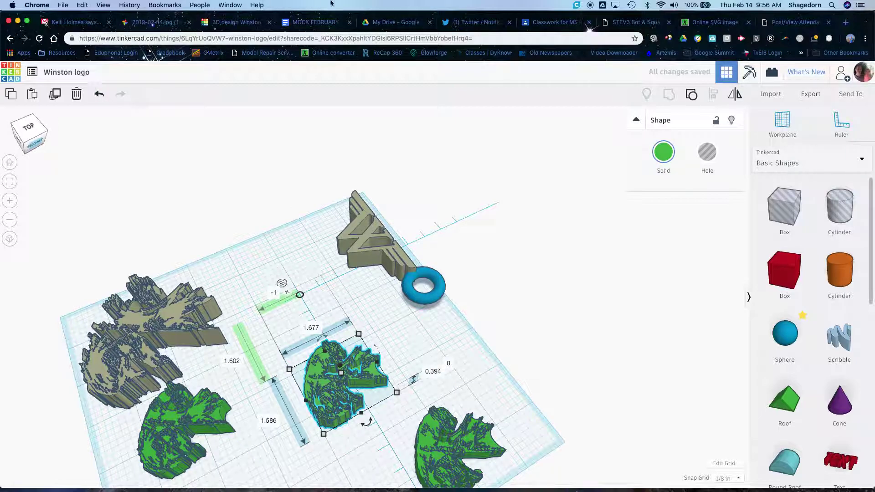